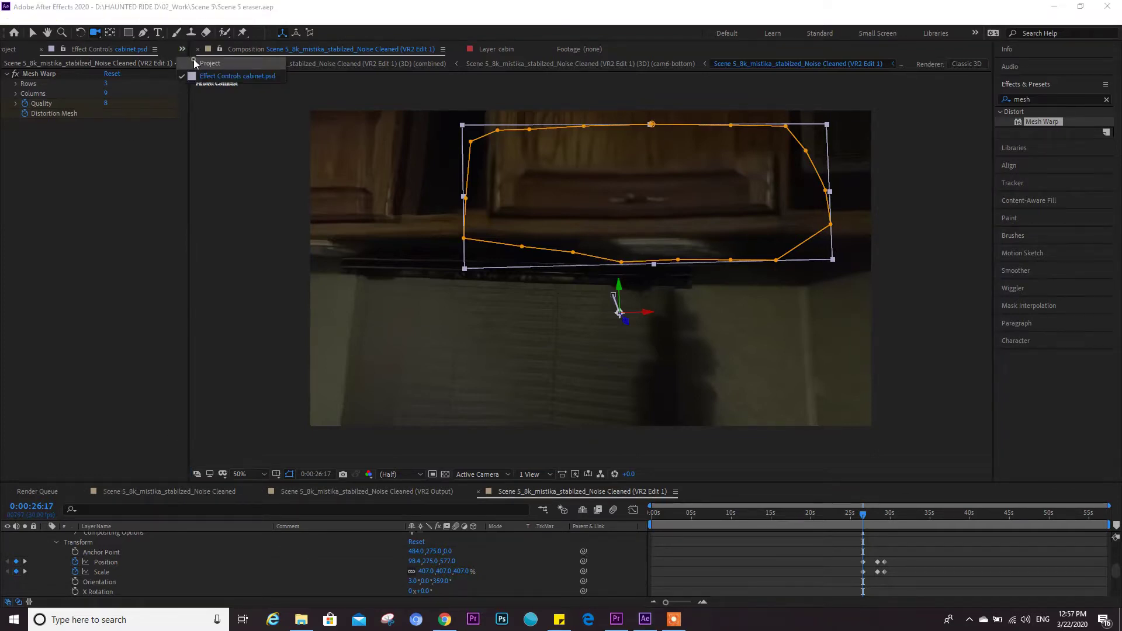
- Show the Project panel and open Scene 5_8k_mistika_stabilized_Noise Cleaned.mov in the Footage viewer
key(ctrl+0)
double_click(93, 188)
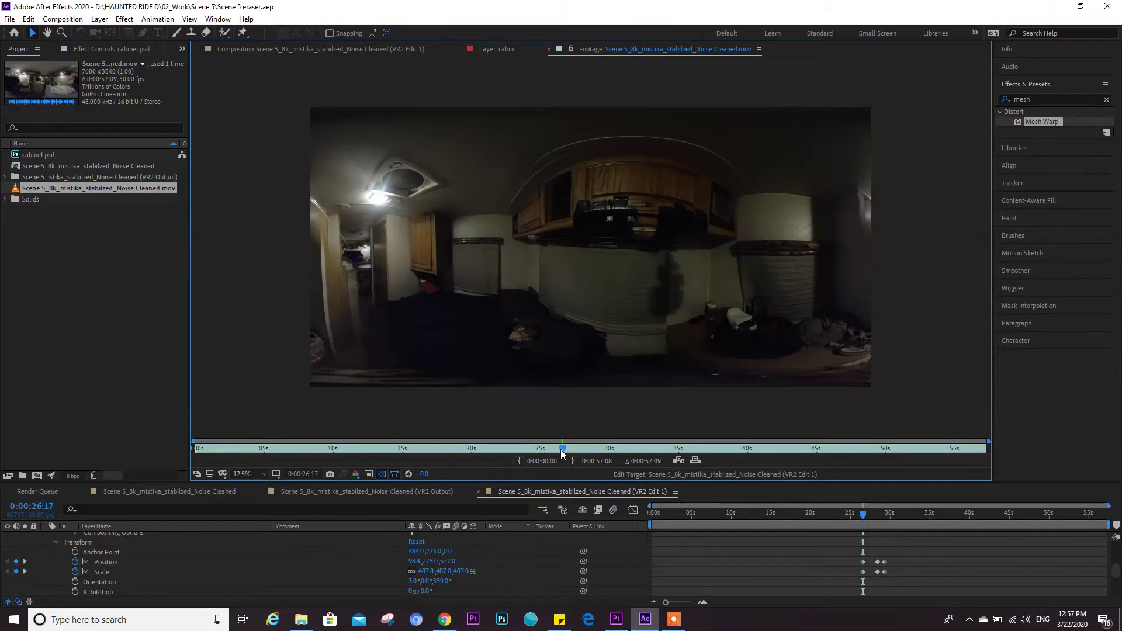
- Scrub the footage back from about 26s to 0:00:23:10, where the cabin wall smudge shows
drag(561, 453, 518, 447)
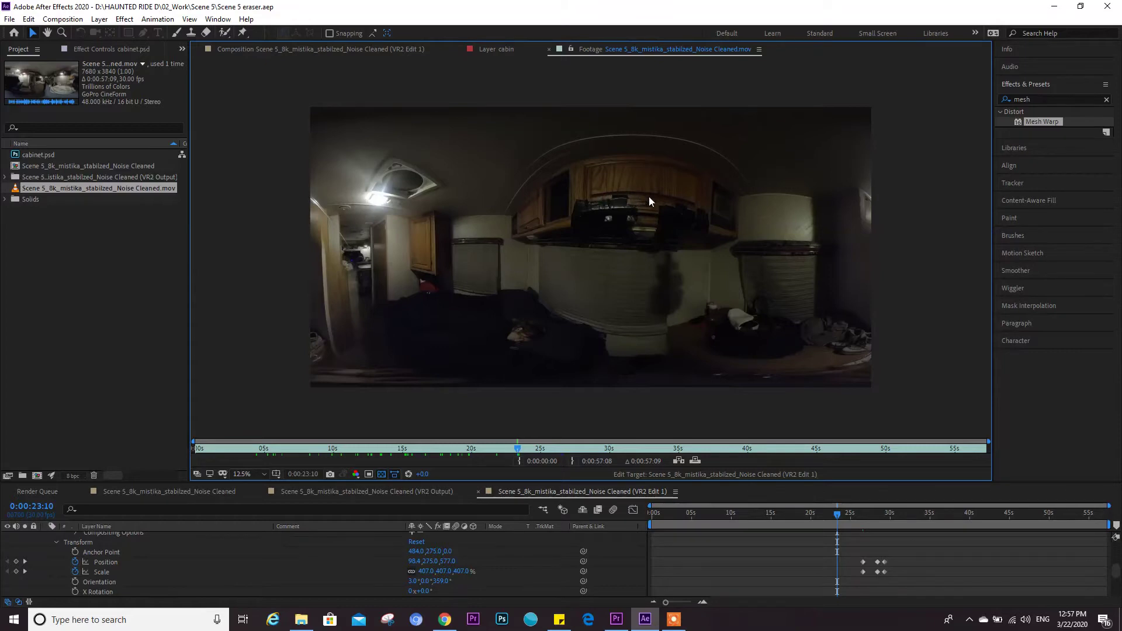
- Review the Mocha VR: Object Removal tutorial around 4:28–4:35, then return to After Effects
click(444, 618)
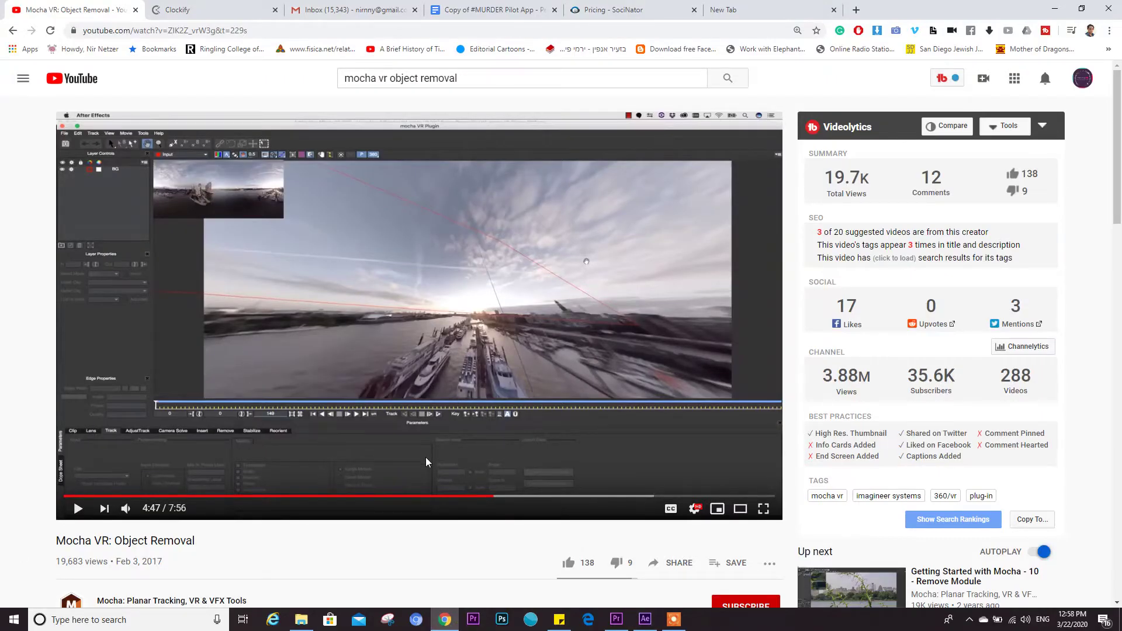
click(465, 501)
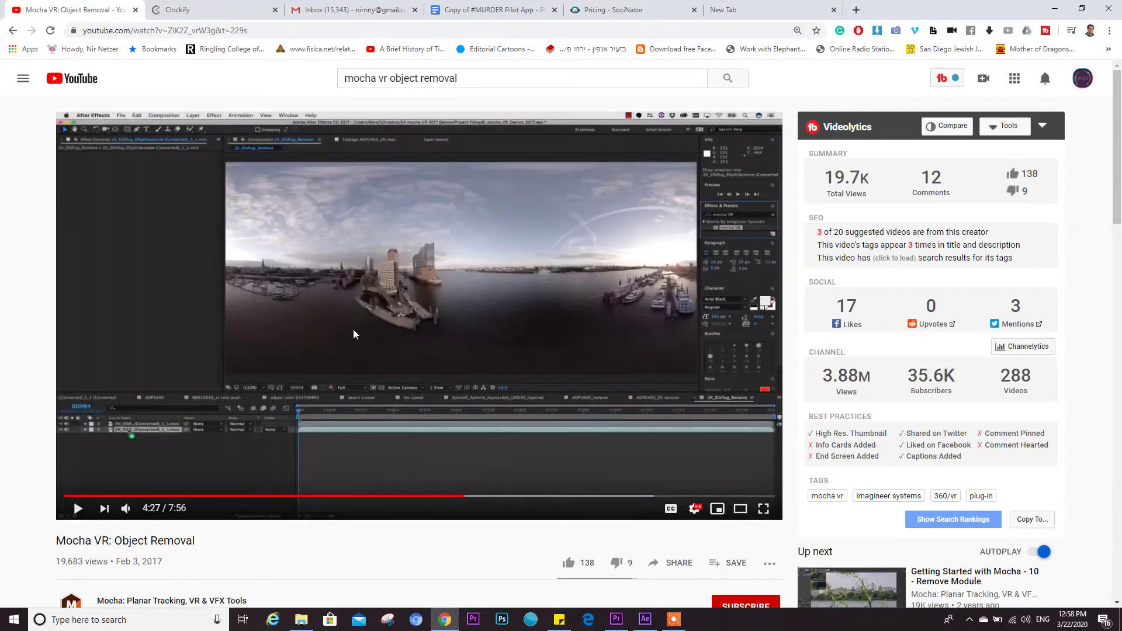
click(477, 499)
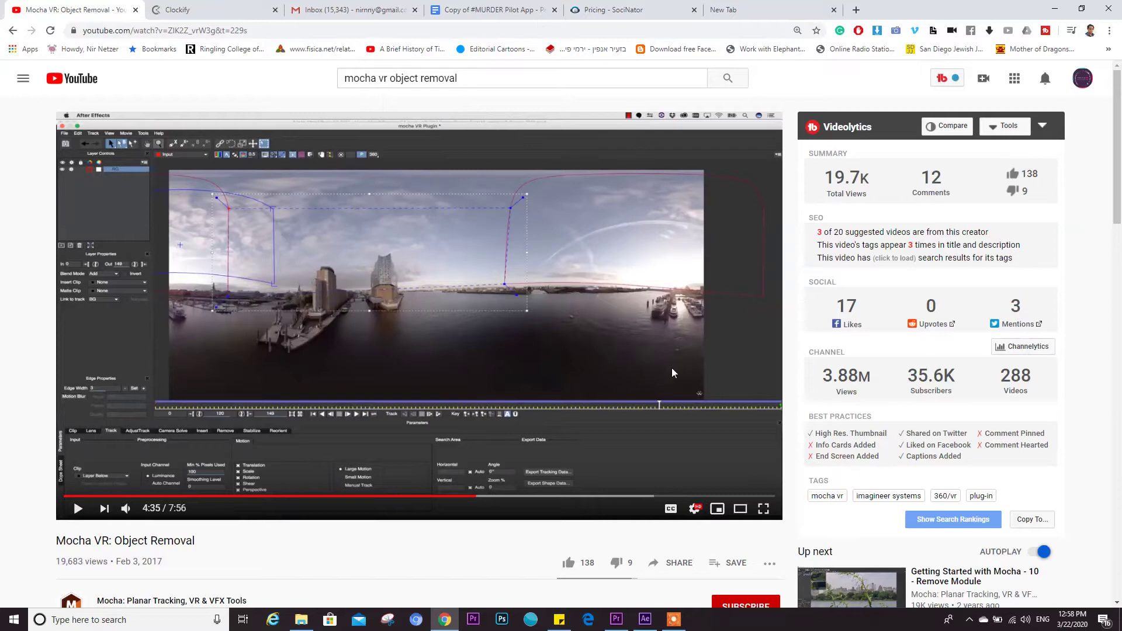
click(644, 620)
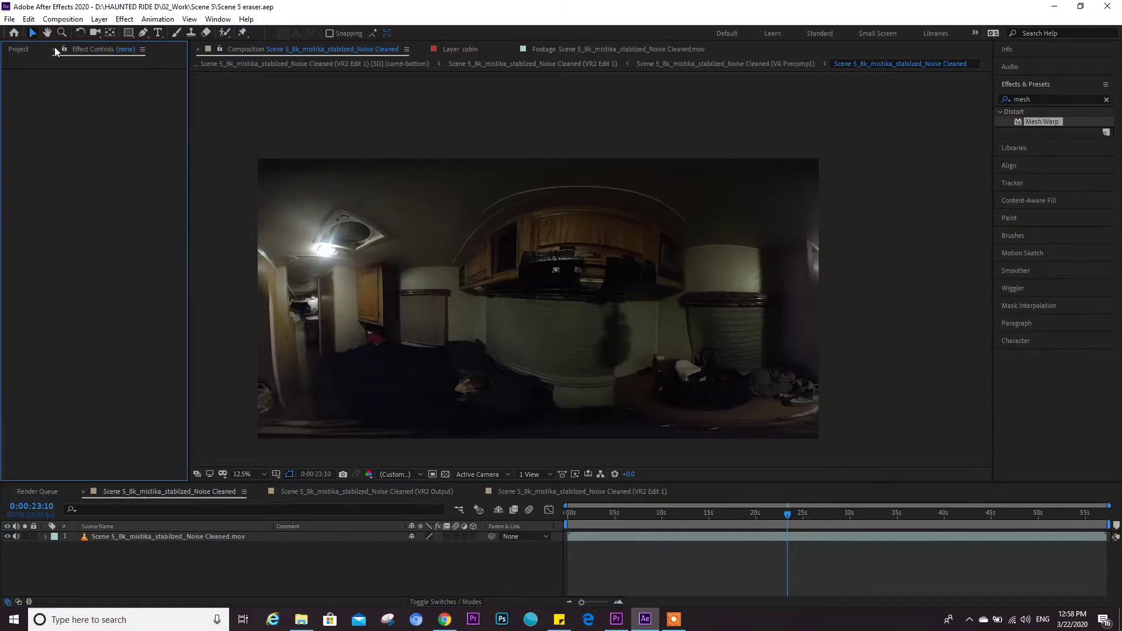
- Go from VR2 Output back to VR2 Edit 1 and select the cabin and cabinet.psd layers
click(25, 51)
click(380, 494)
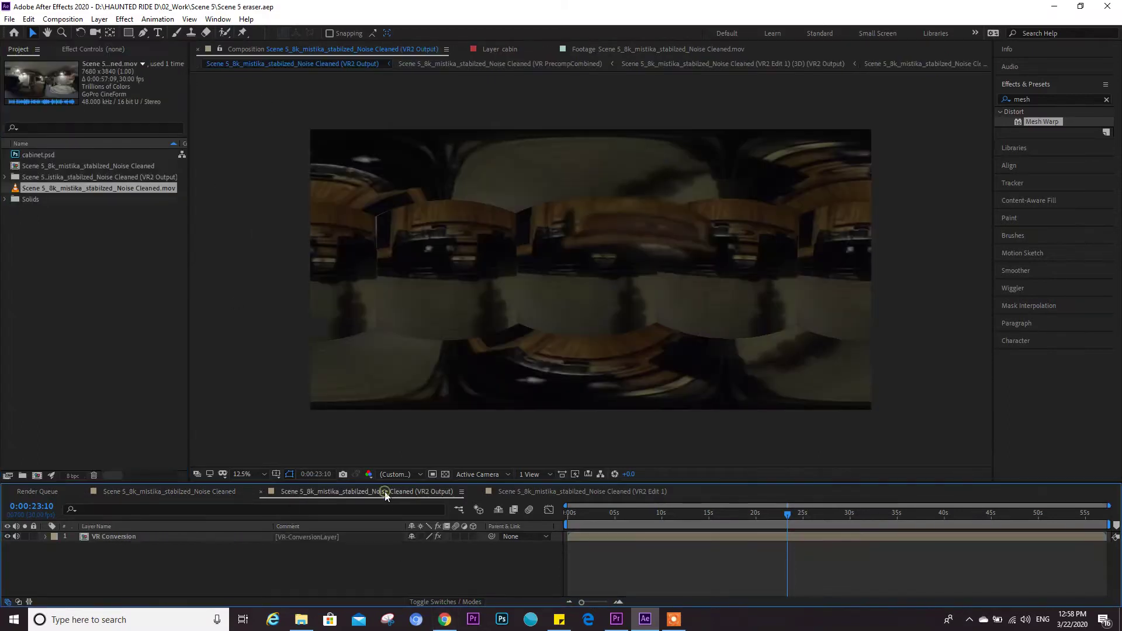
click(508, 492)
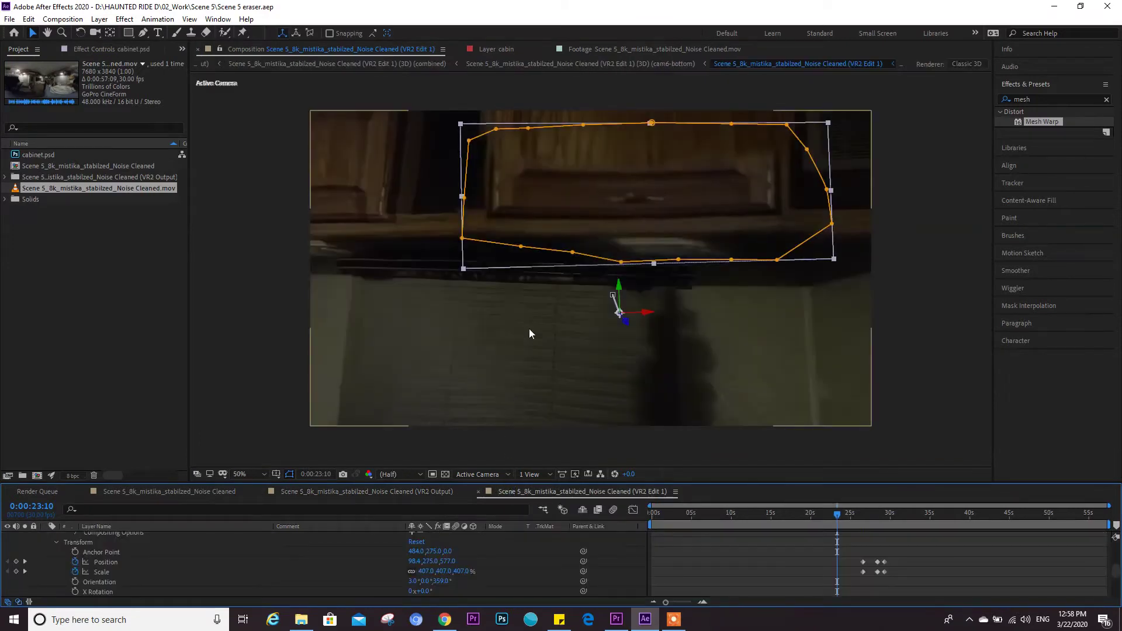
scroll(146, 555, up, 5)
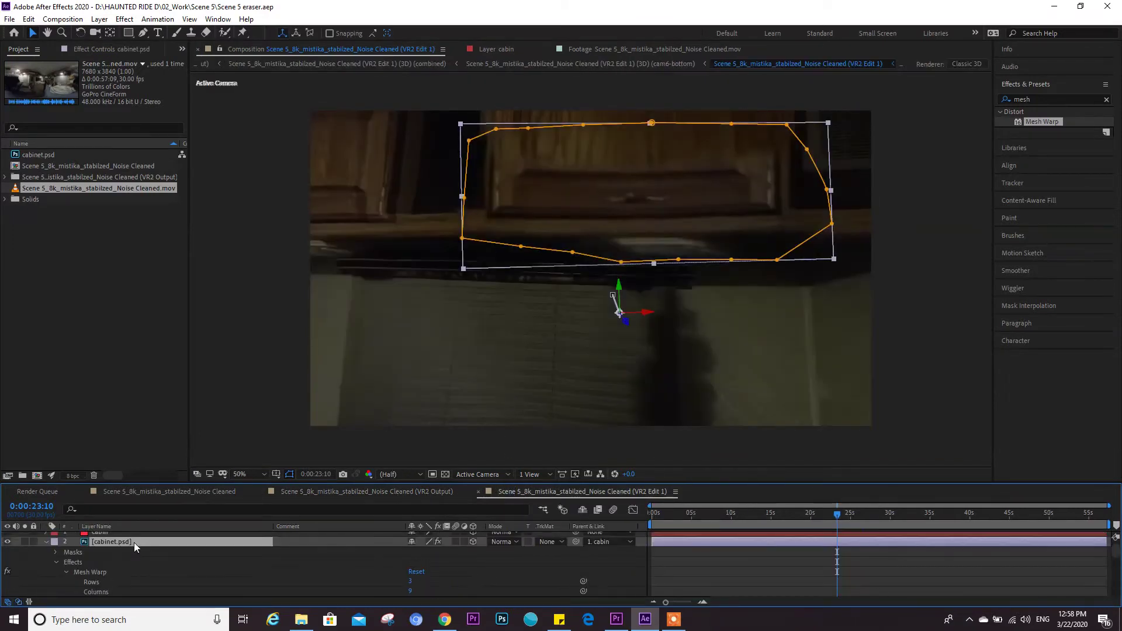
click(118, 533)
click(108, 546)
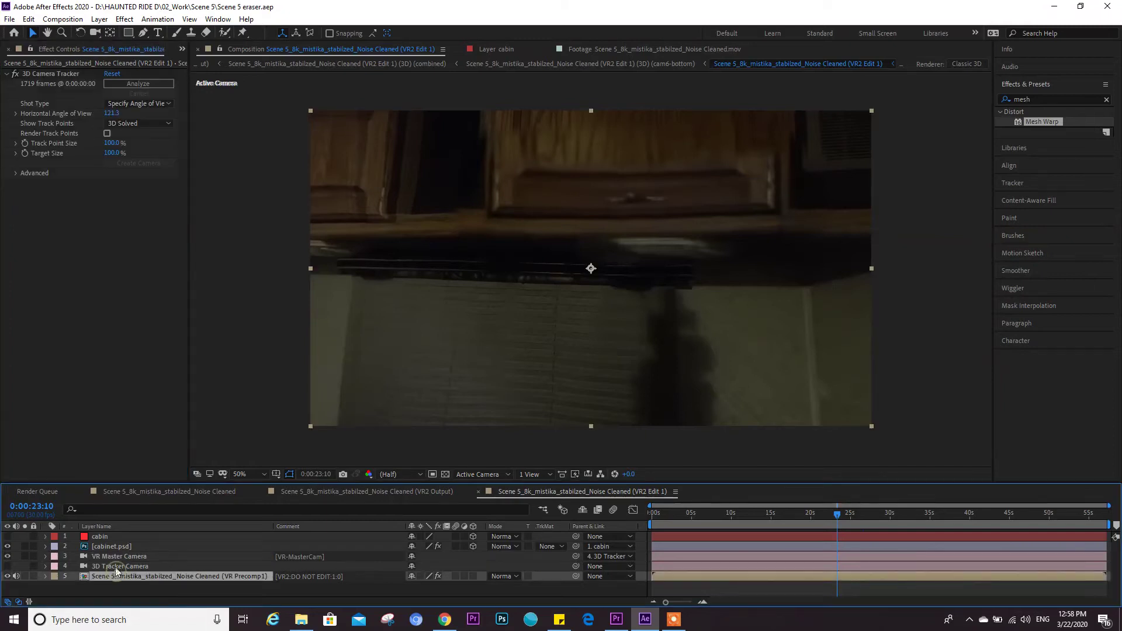
- Show the precomp's track points, hide cabinet.psd while scrubbing, and open it in the Layer viewer
click(65, 73)
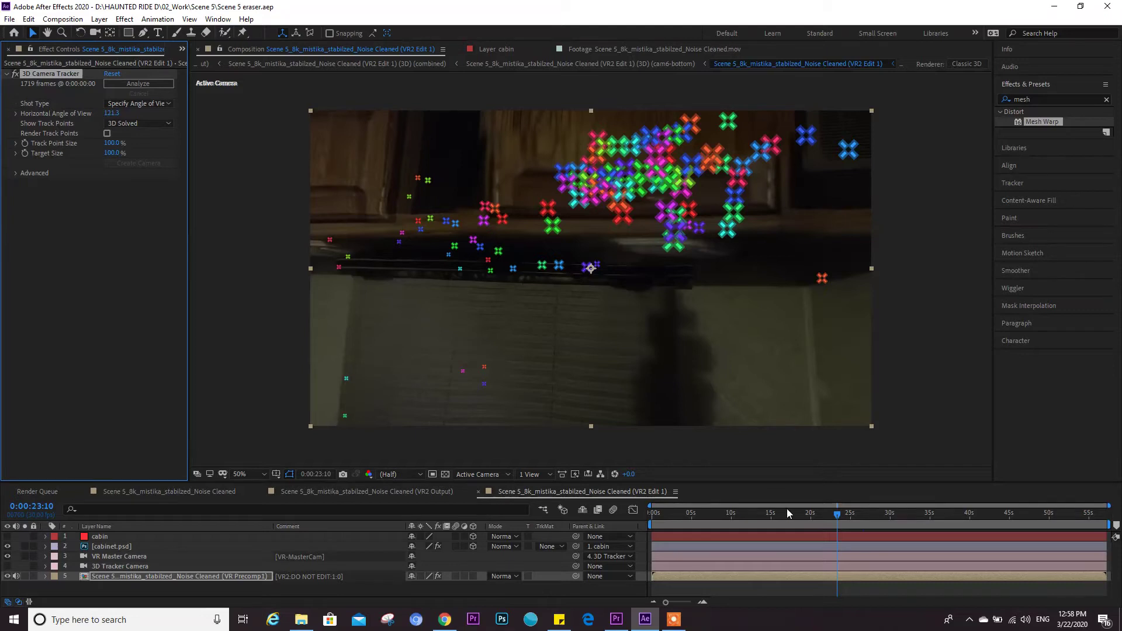
mouse_move(787, 512)
mouse_down()
mouse_move(741, 518)
mouse_move(766, 511)
mouse_up()
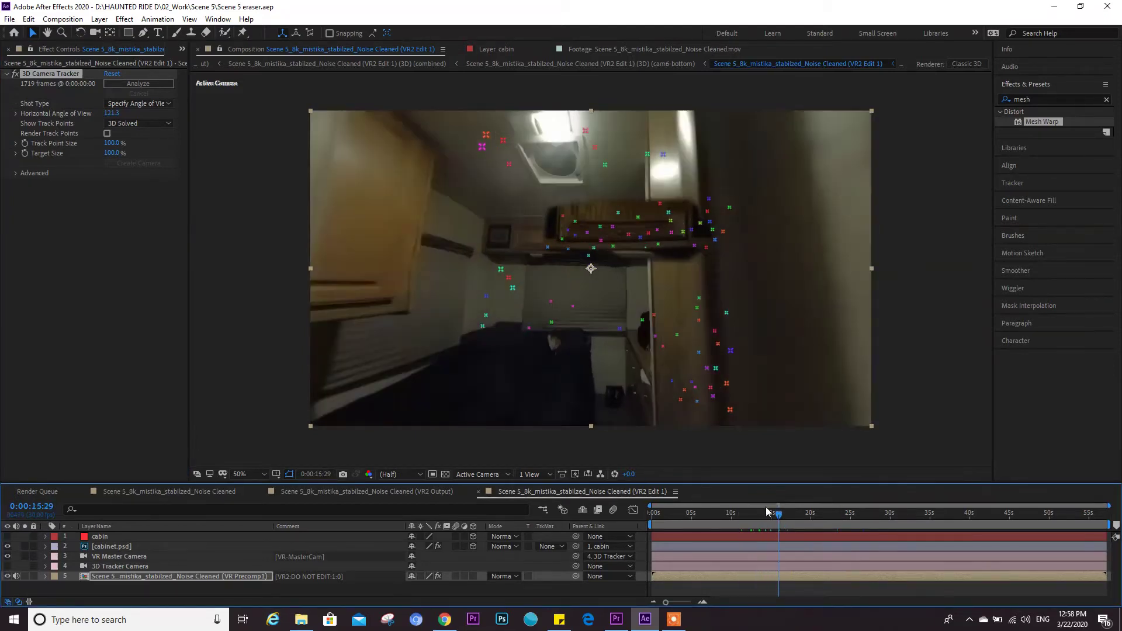
click(7, 546)
drag(784, 518, 820, 523)
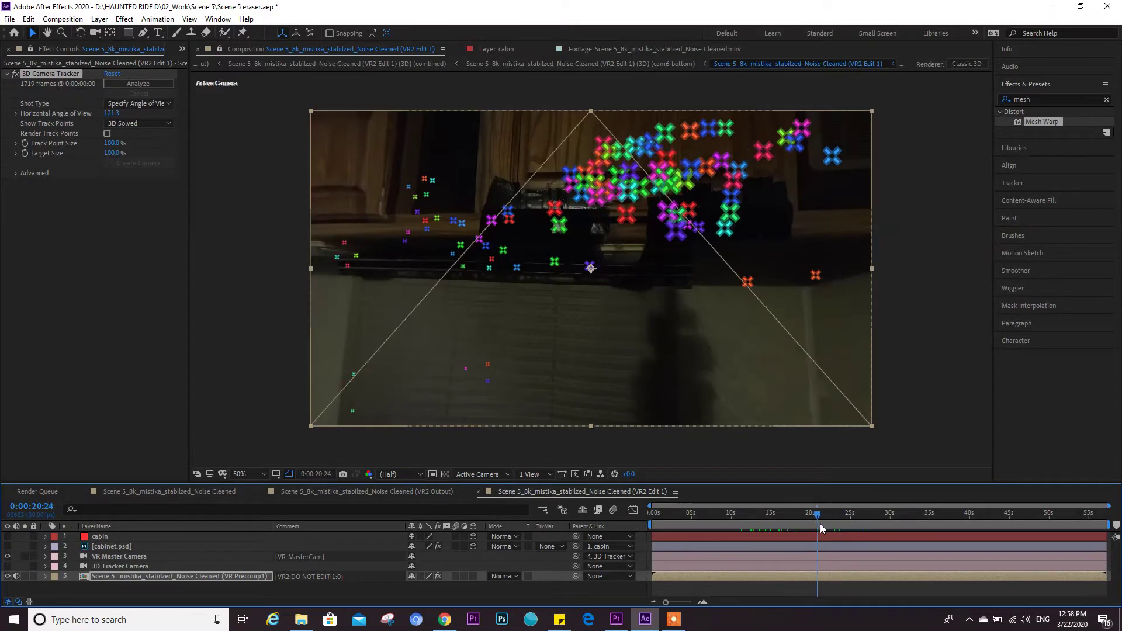
click(101, 546)
double_click(100, 546)
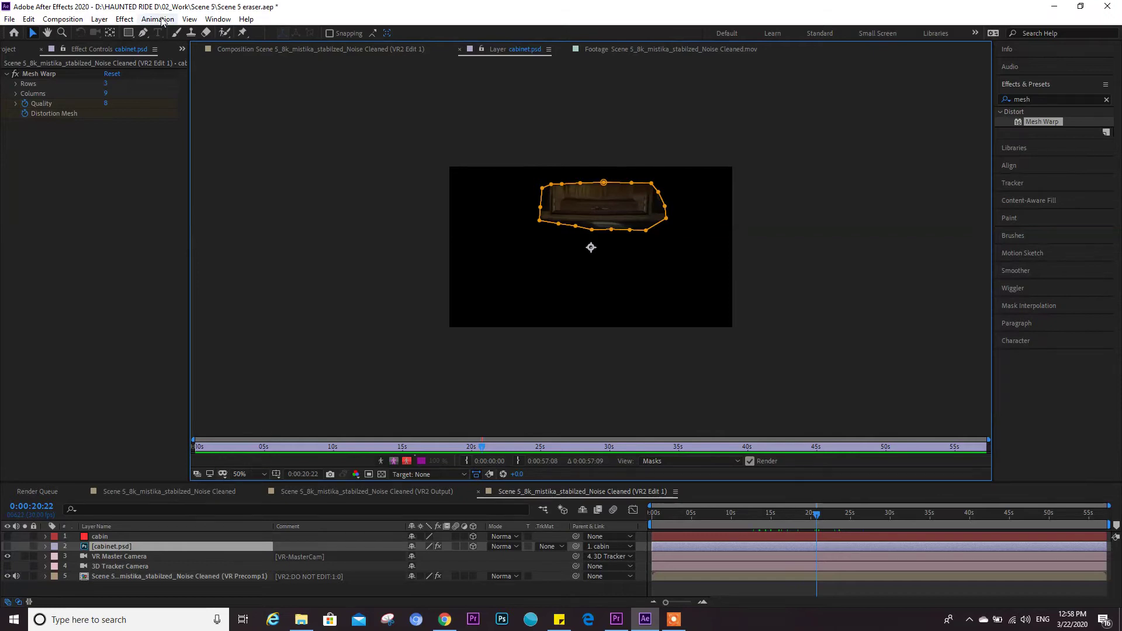
- Set cabinet.psd's Mask 1 mode to None, then back to Add
click(44, 547)
click(440, 557)
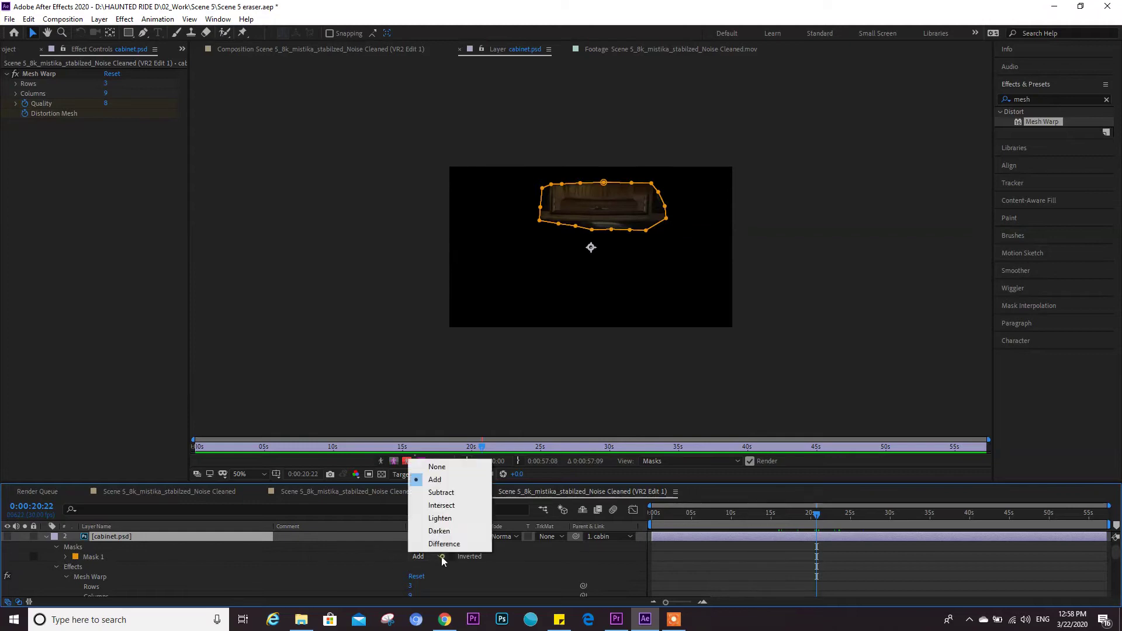
click(433, 465)
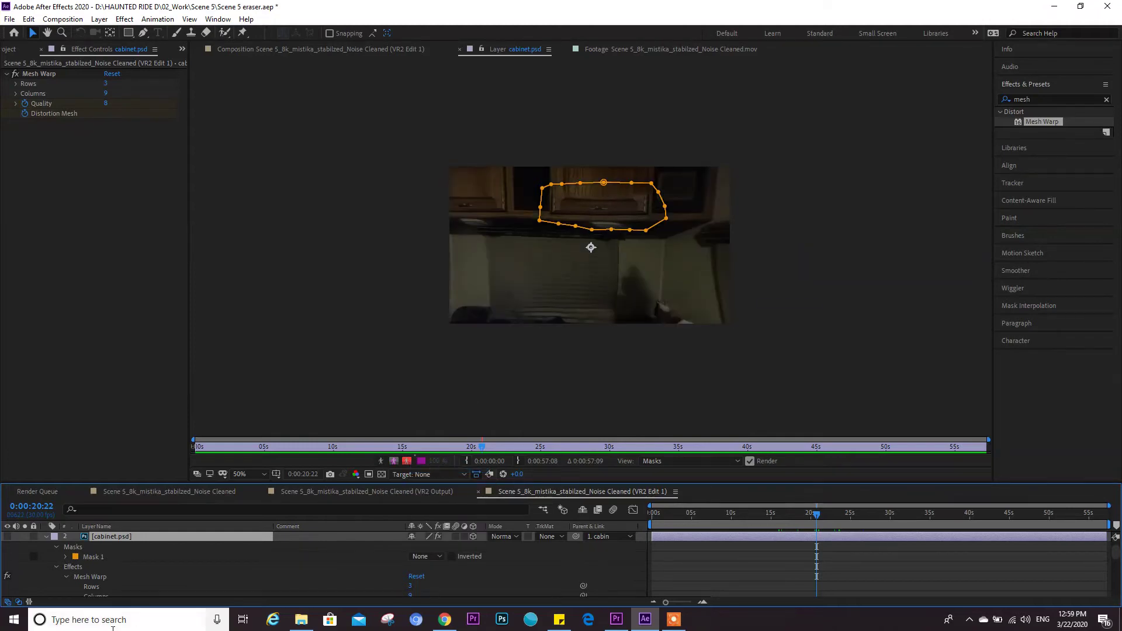
click(415, 50)
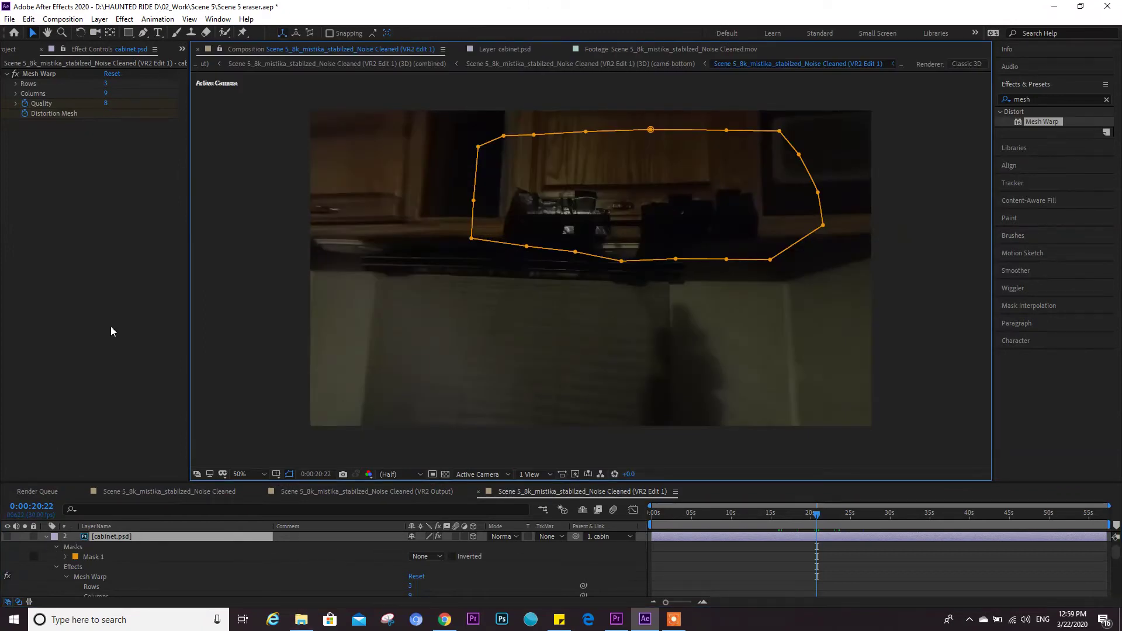
click(430, 556)
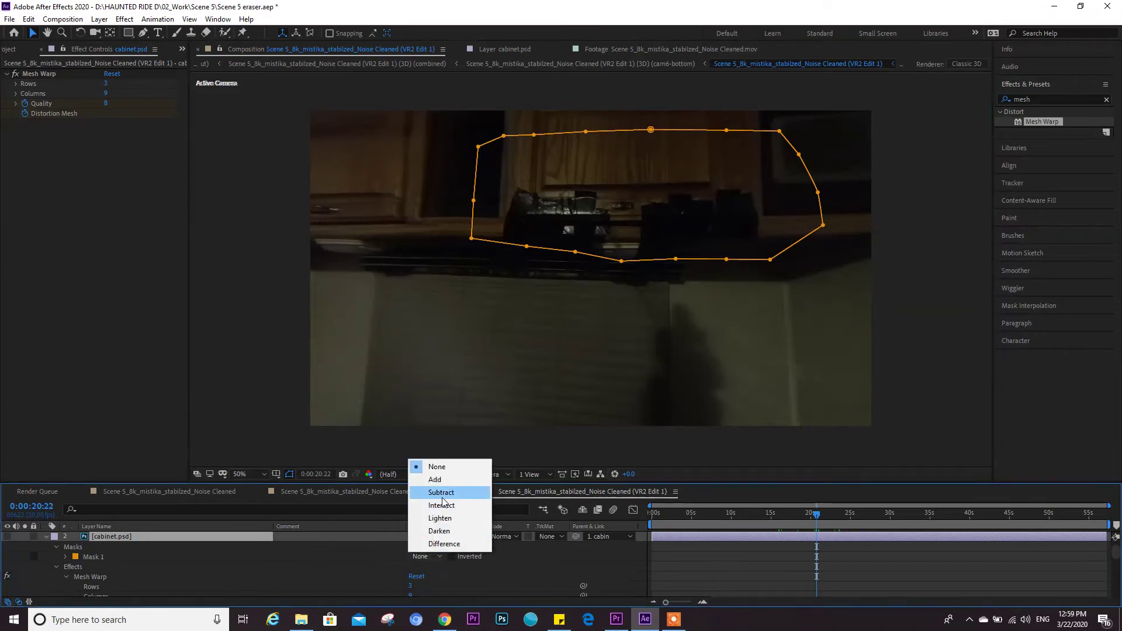
click(433, 476)
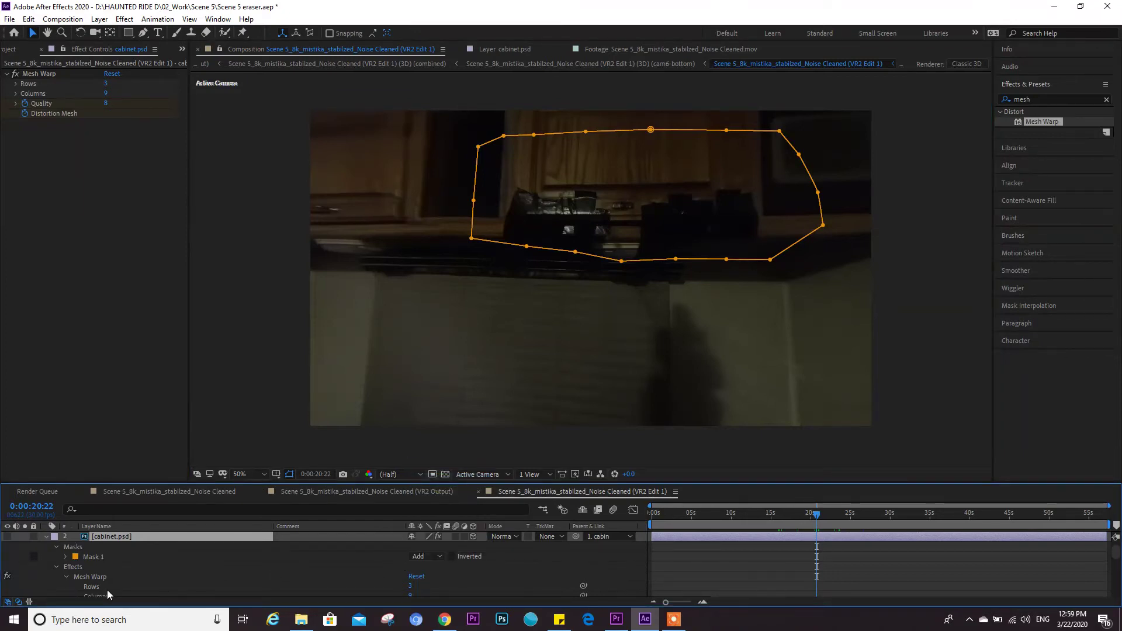
- Select the cabin layer, then the 3D Tracker Camera layer
scroll(110, 585, up, 1)
click(113, 539)
scroll(114, 551, down, 5)
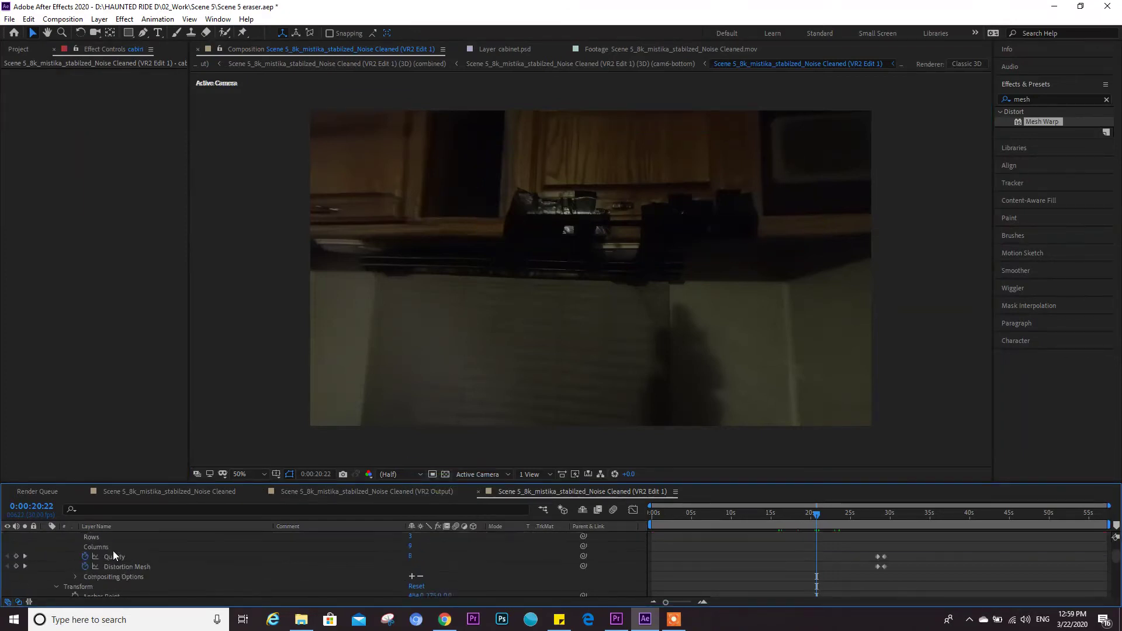
click(128, 582)
- Select track points on the cabinet area, then dismiss their options and clear the selection
click(130, 591)
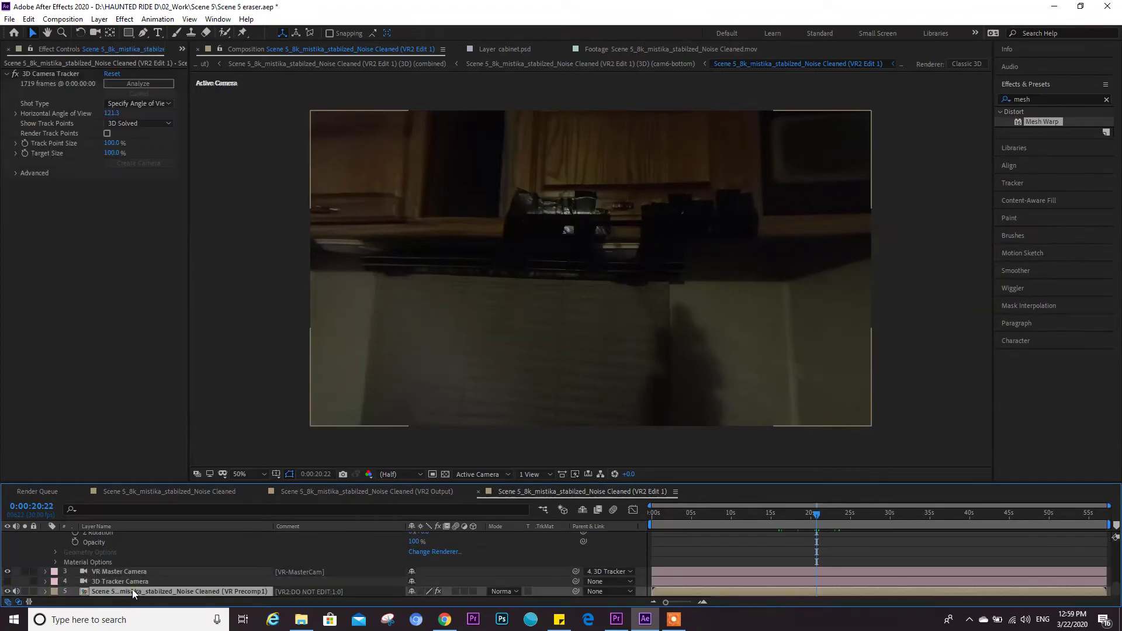
click(43, 74)
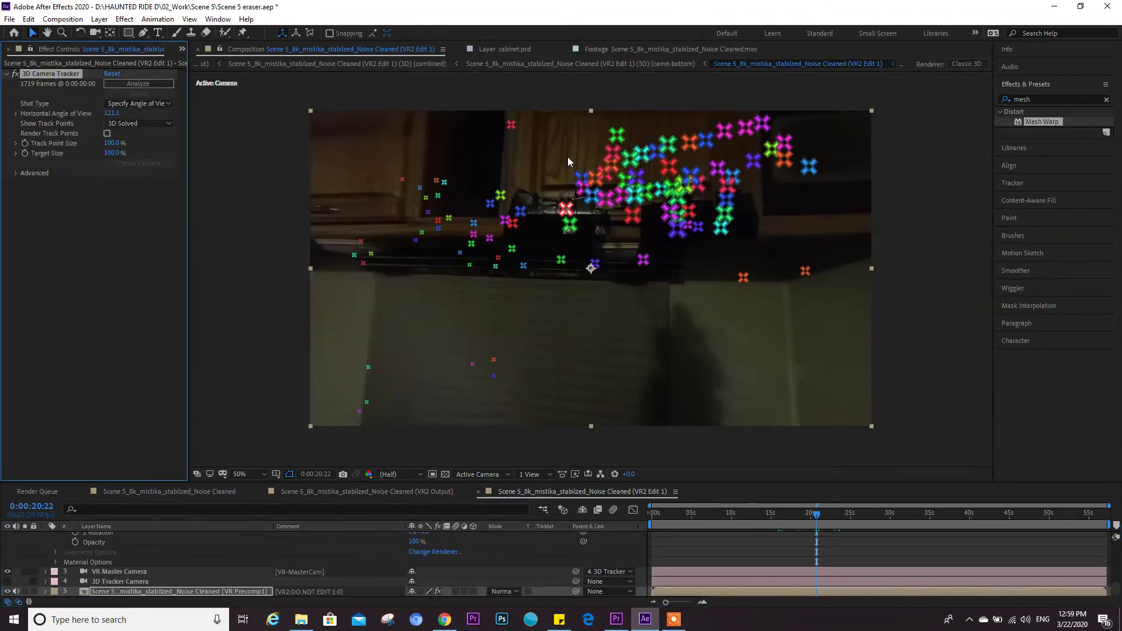
click(508, 209)
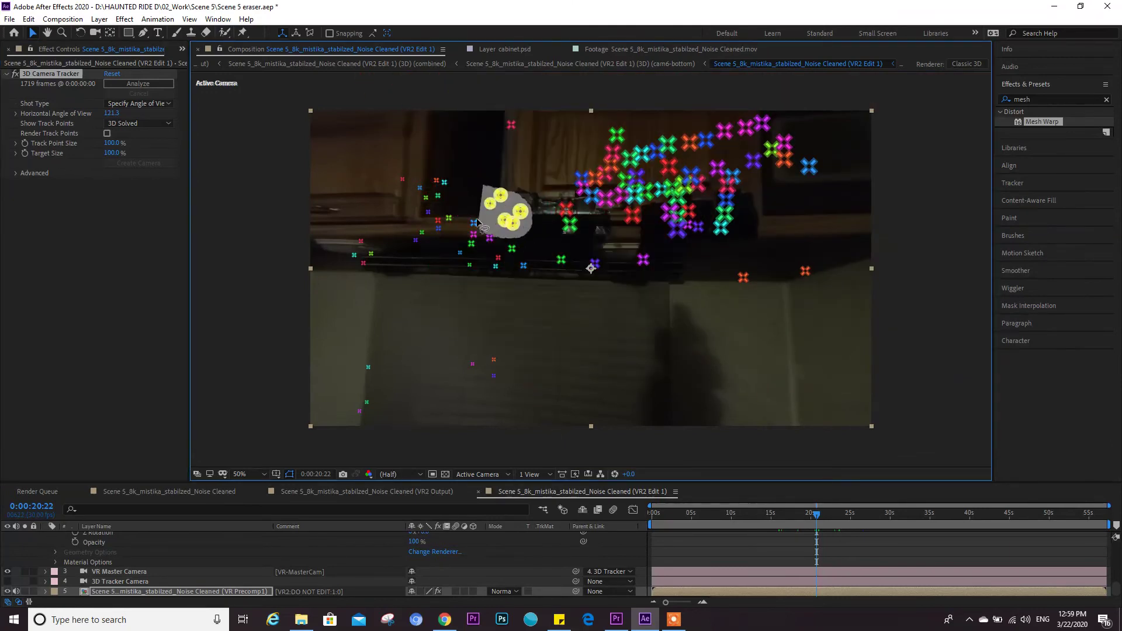
right_click(515, 217)
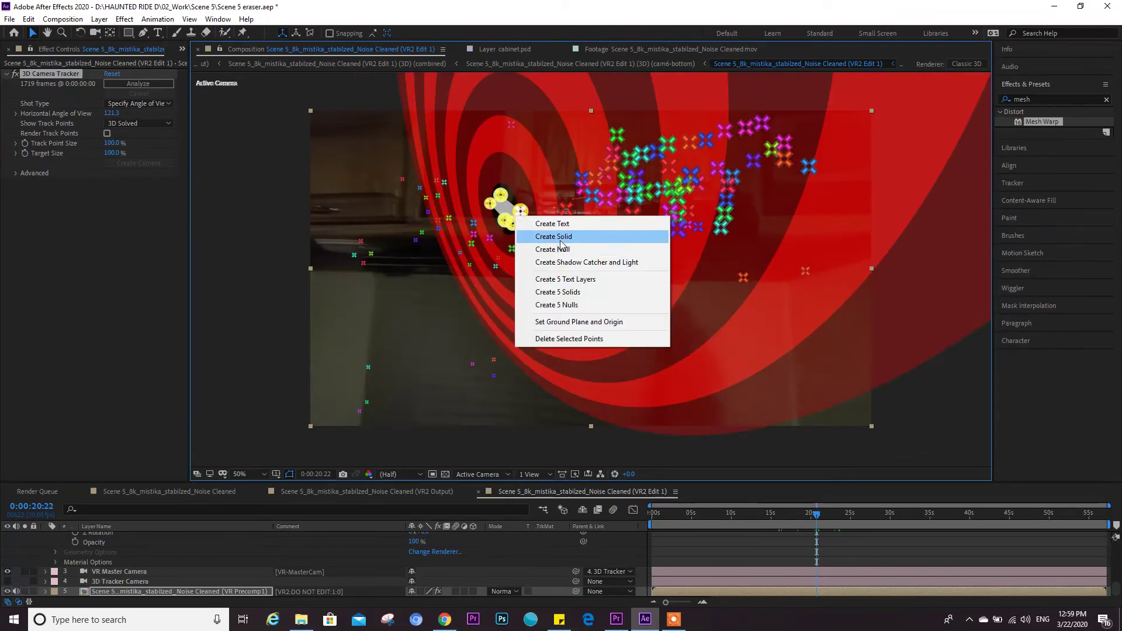
click(371, 299)
click(322, 309)
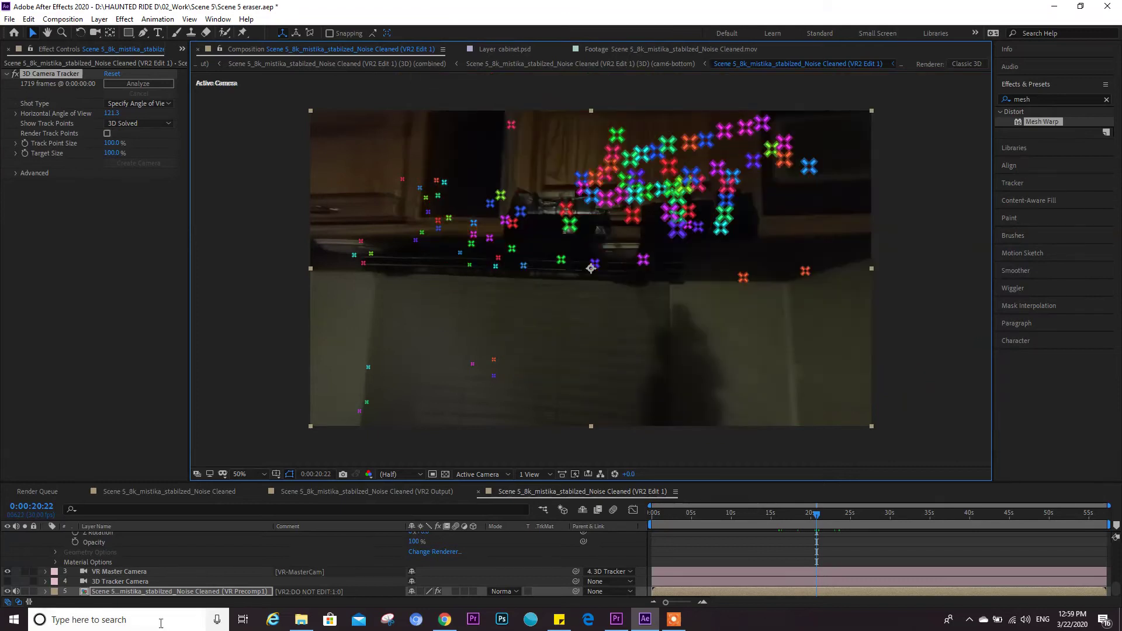
- Select the cabin layer, then cabinet.psd to show its Mesh Warp settings
scroll(127, 573, up, 10)
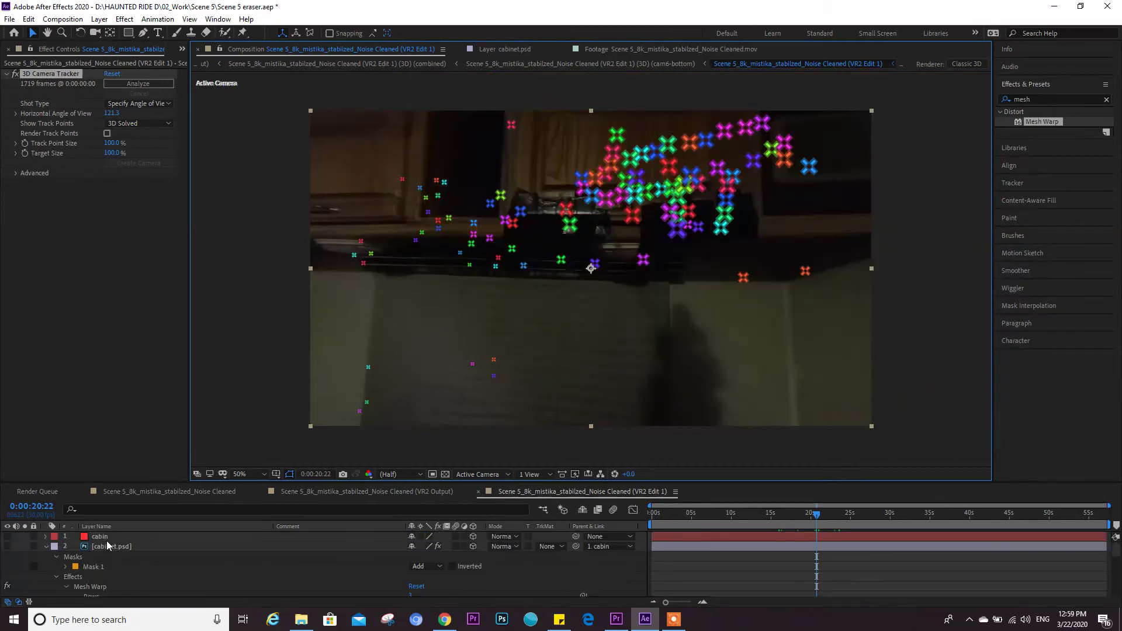
click(106, 538)
click(114, 549)
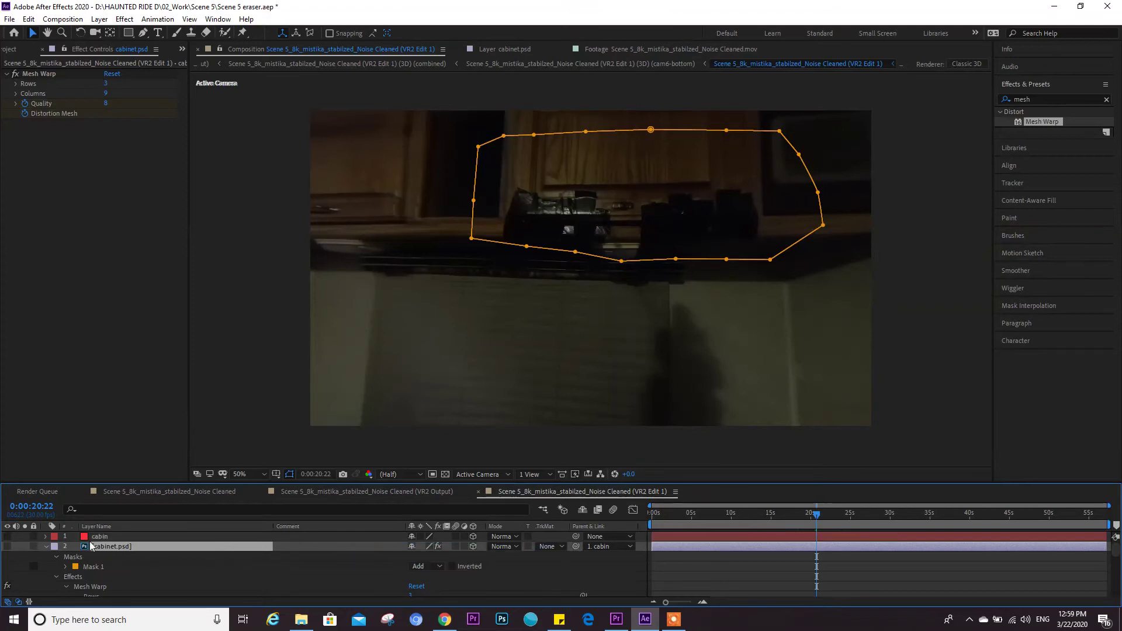
- Make cabinet.psd visible, select Mask 1, and jump to the Distortion Mesh keyframe at 0:00:28:11
click(8, 546)
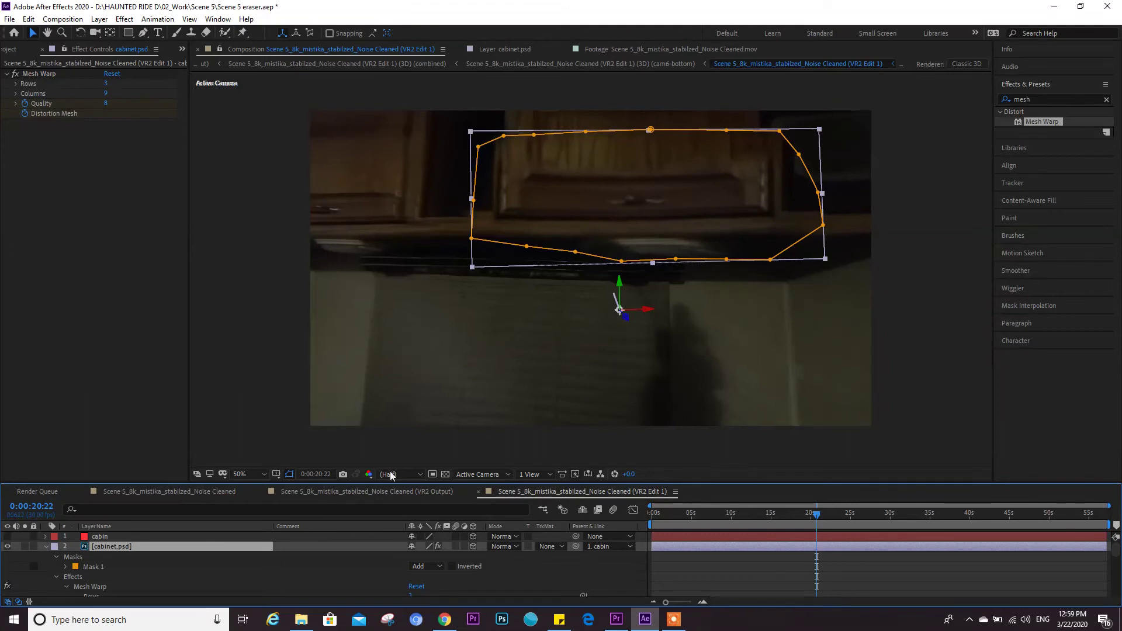
click(45, 546)
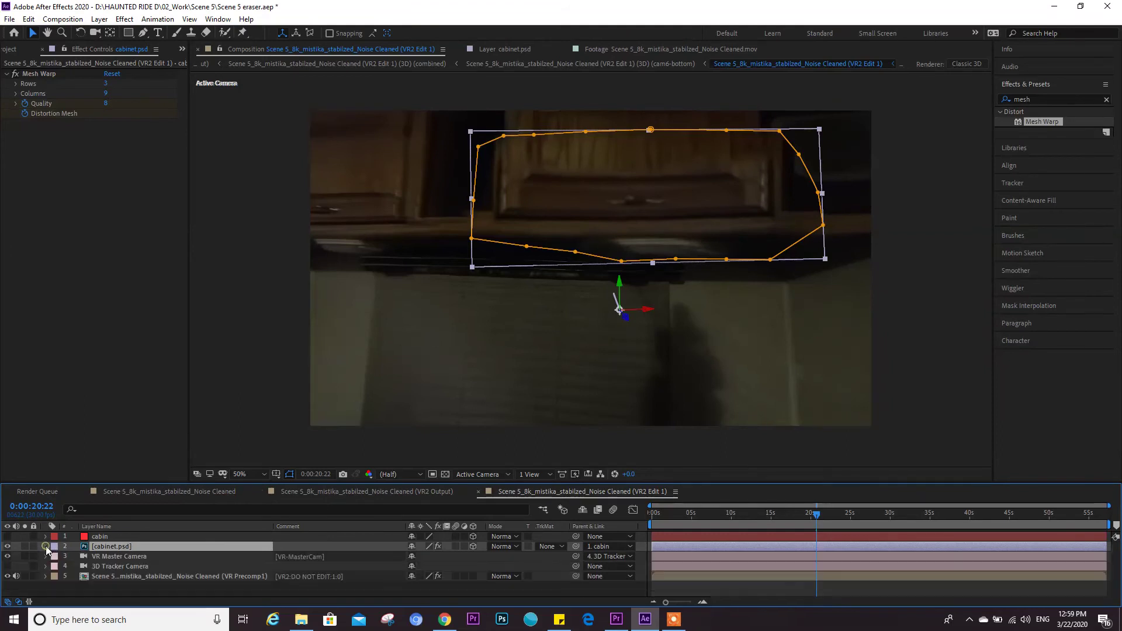
click(45, 546)
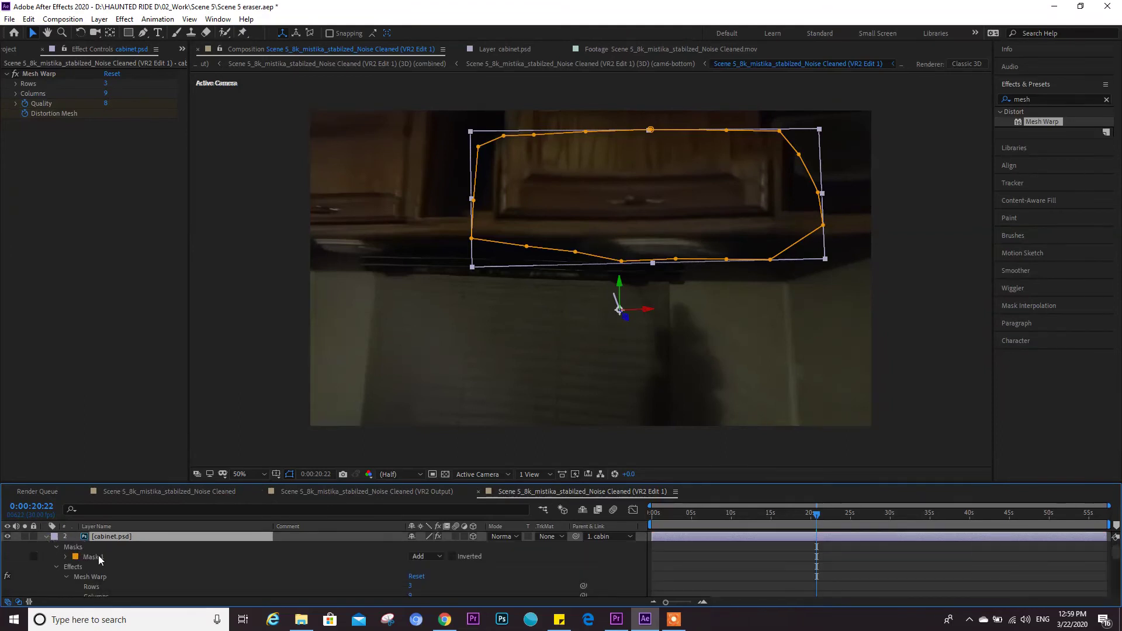
click(100, 559)
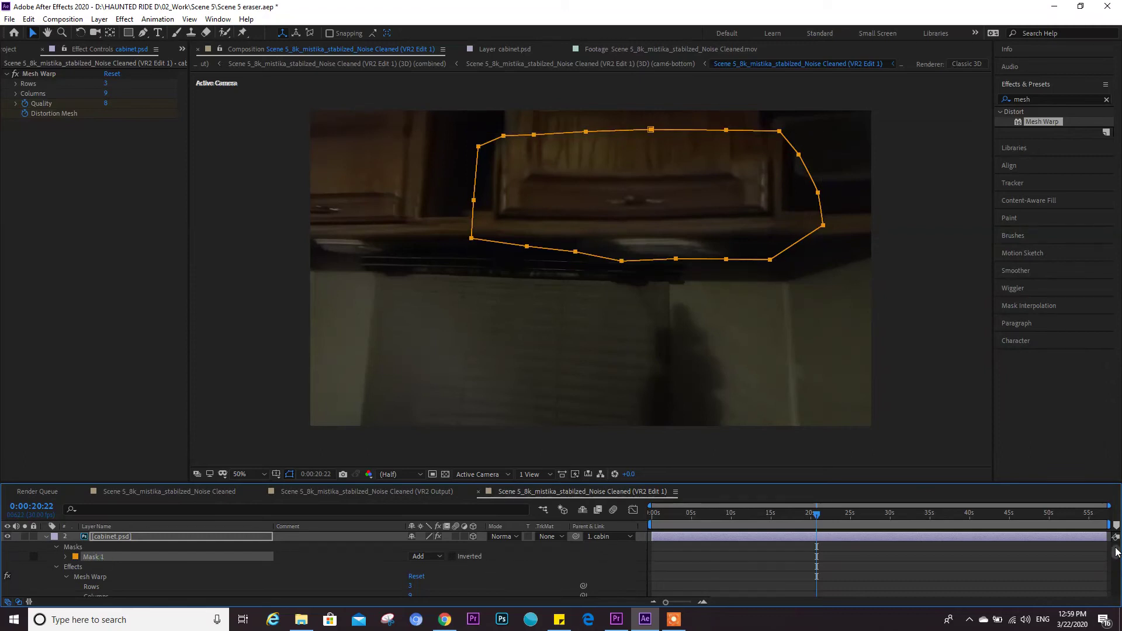
scroll(1116, 562, down, 3)
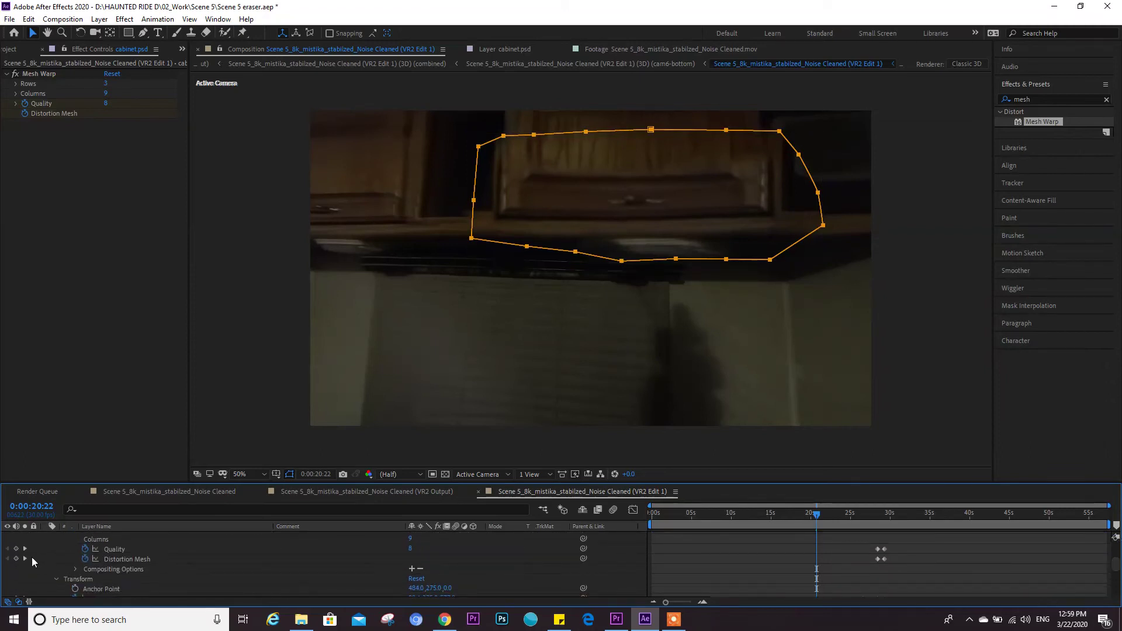
click(24, 558)
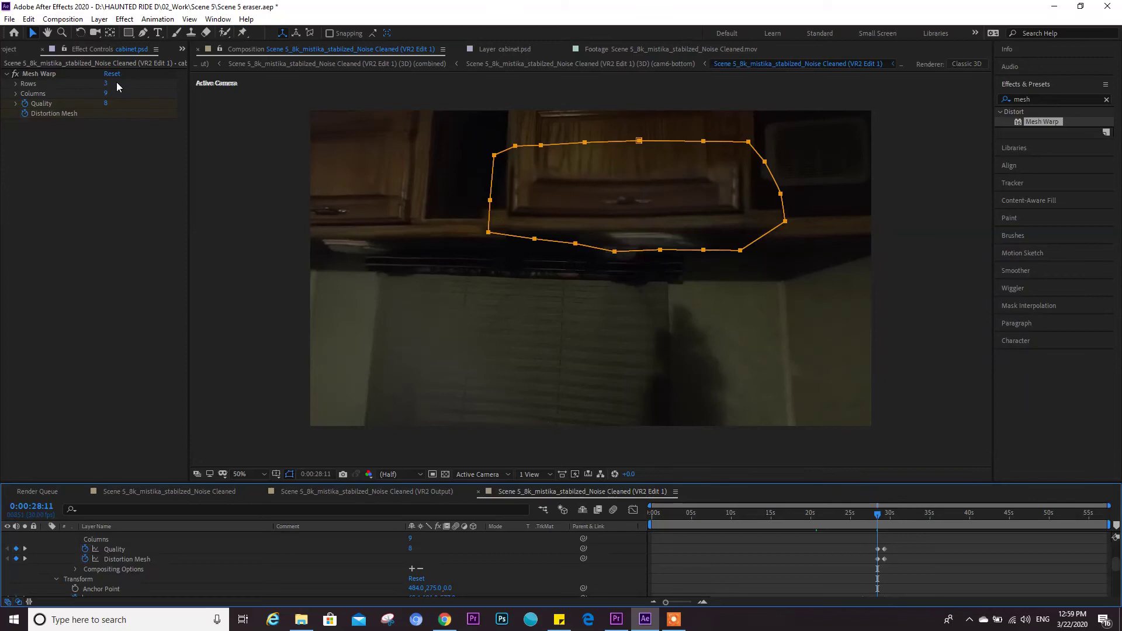
- Check the Mesh Warp grid on the cabinet patch at 0:00:28:18 (Scale 337.3%), then switch applications
click(68, 78)
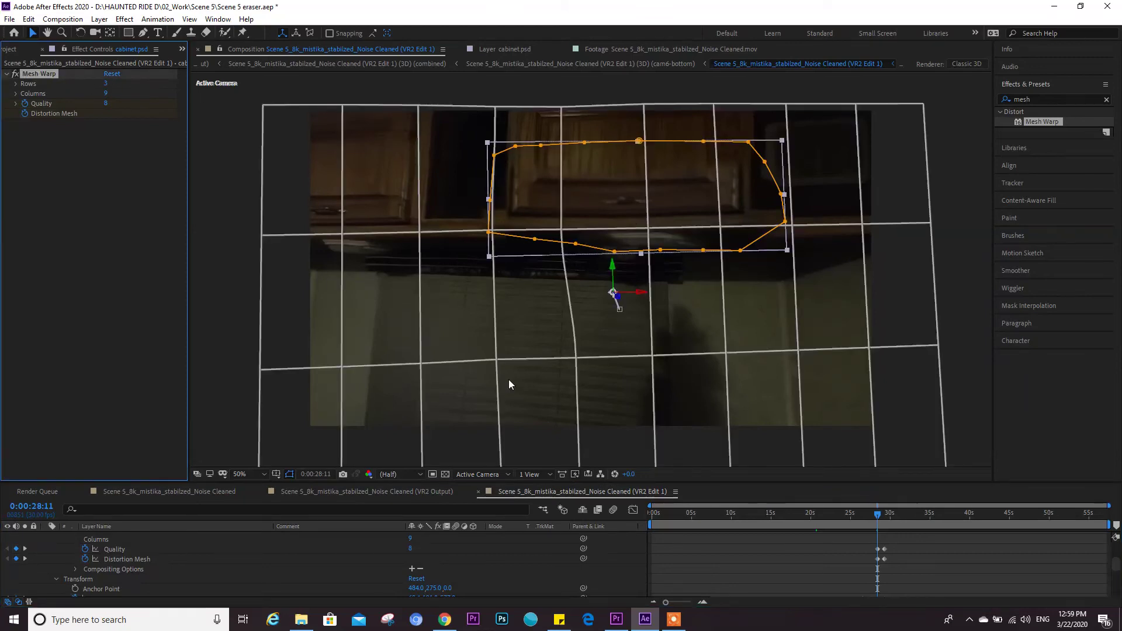
scroll(233, 581, down, 3)
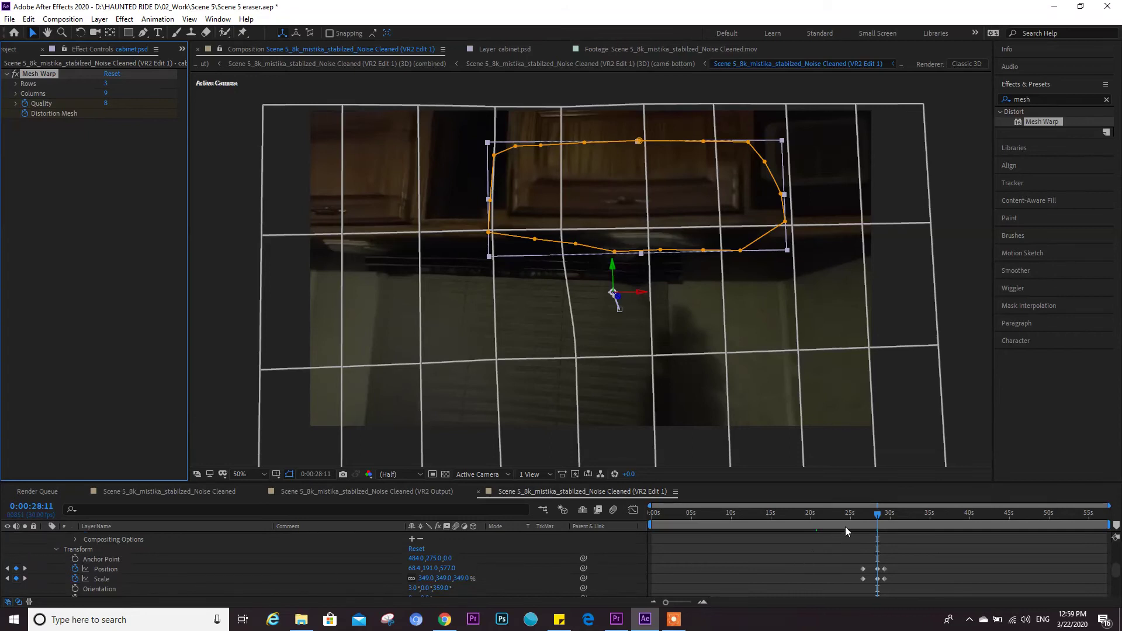
click(219, 161)
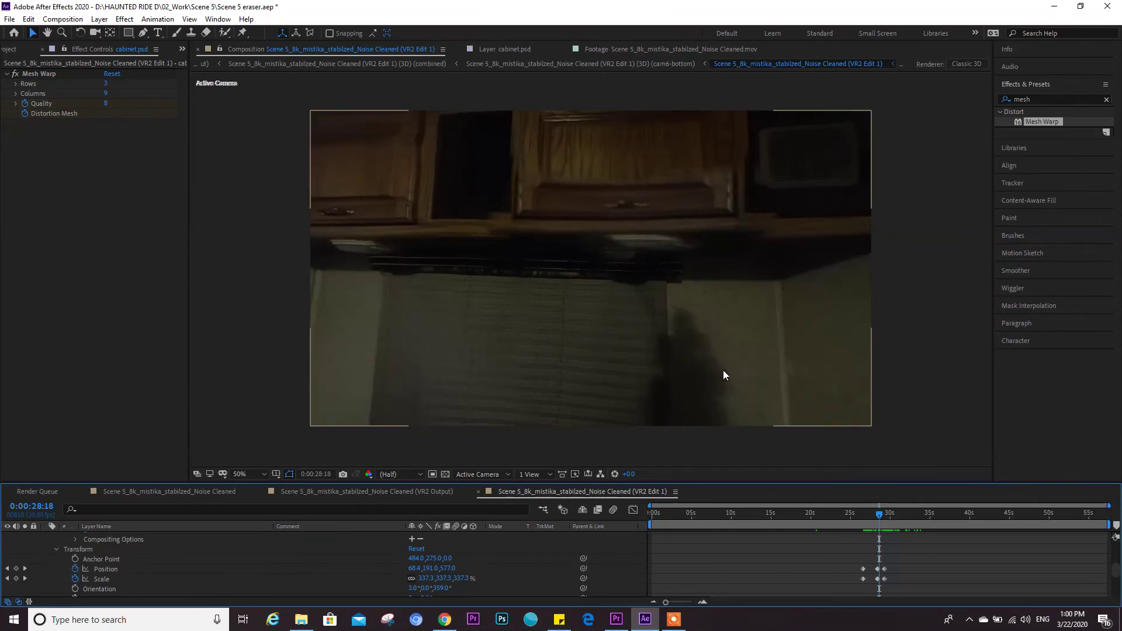
click(670, 622)
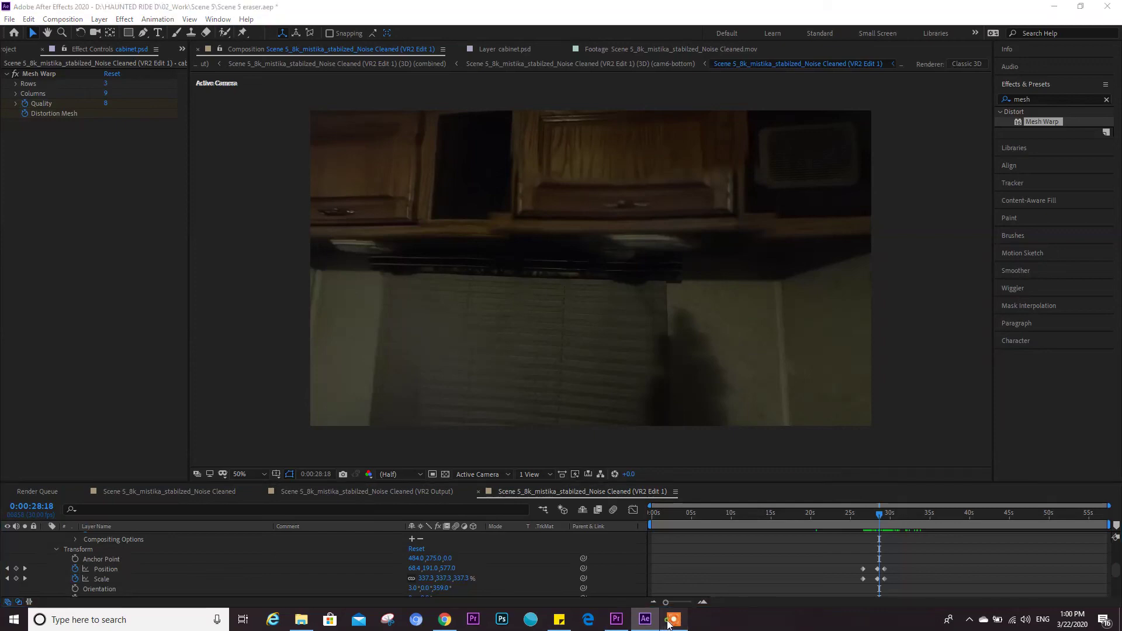